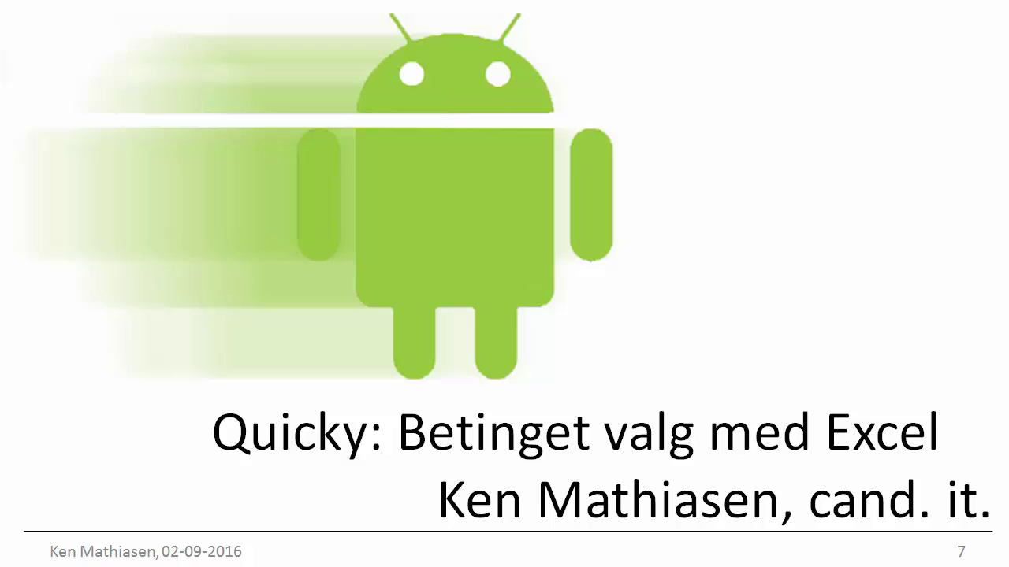
Step: Advance past the =HVIS(A1="ja";1;0) intro slide to the blank Mappe1 workbook
key(Right)
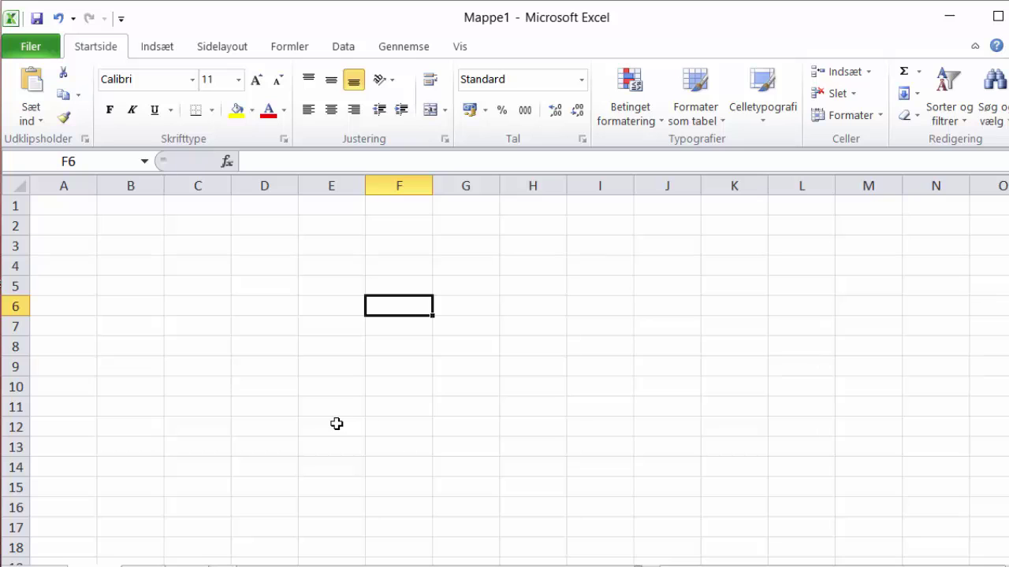
Step: Enter grades 0, 2, 2, 4, 4, 7, 7, 7, 10, 10 in F6:F15 under headings Karakter and Dumpet/bestået
text(0 2 2 4 4 7)
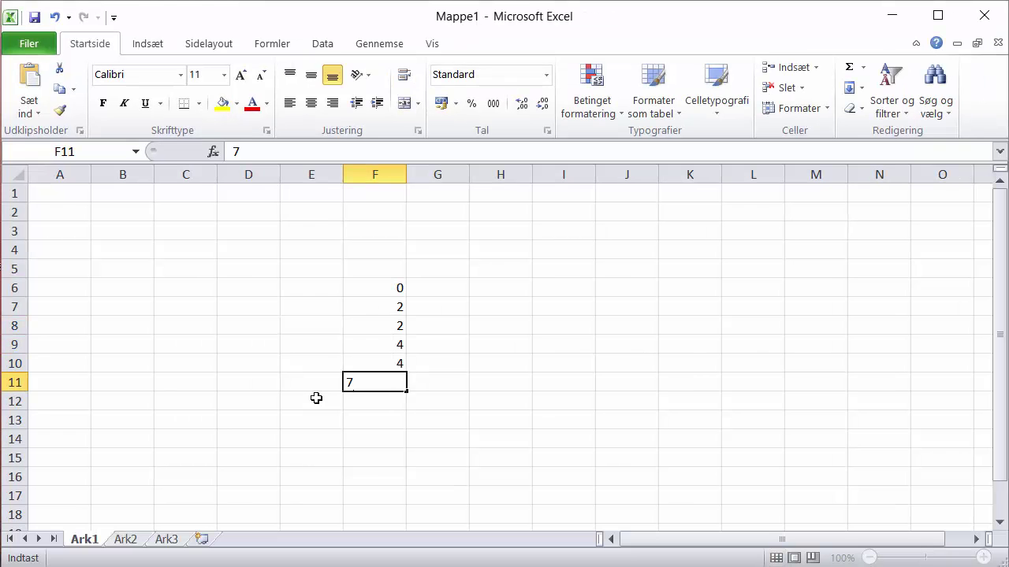
text( 7 7 10 10)
key(Return)
key(Up)
key(Up)
key(Up)
text(Karakter	Dumpet/bestået)
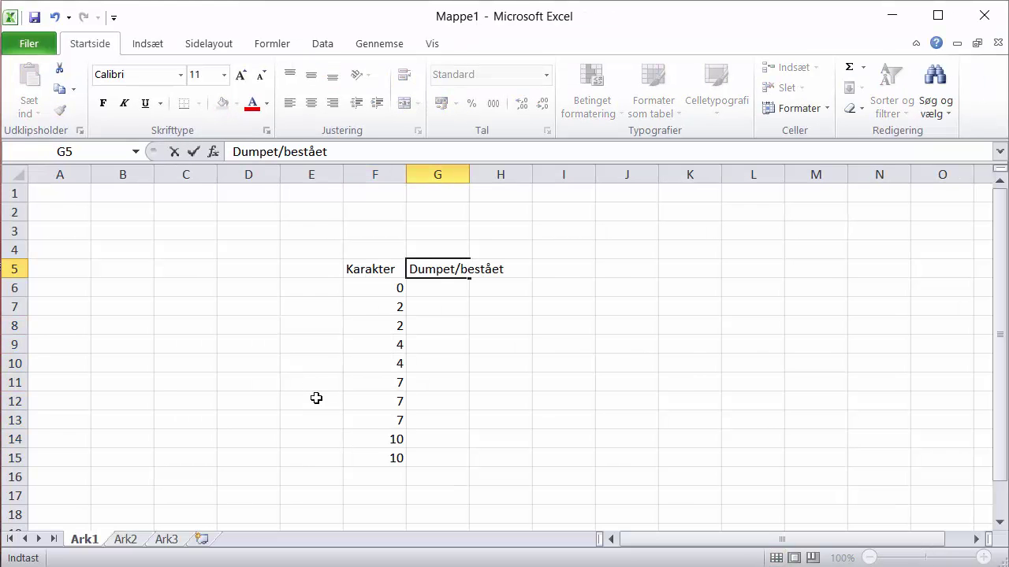
key(ctrl+Return)
click(444, 290)
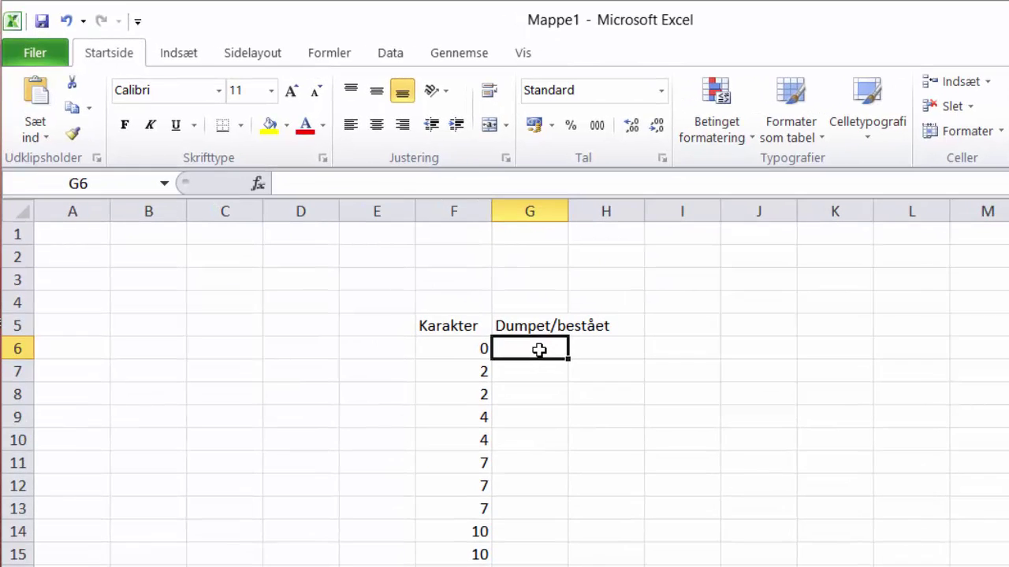
Step: Enter =HVIS(F6>4;"Bestået";"Dumpet") in G6, which shows Dumpet for grade 0
text(=hvis()
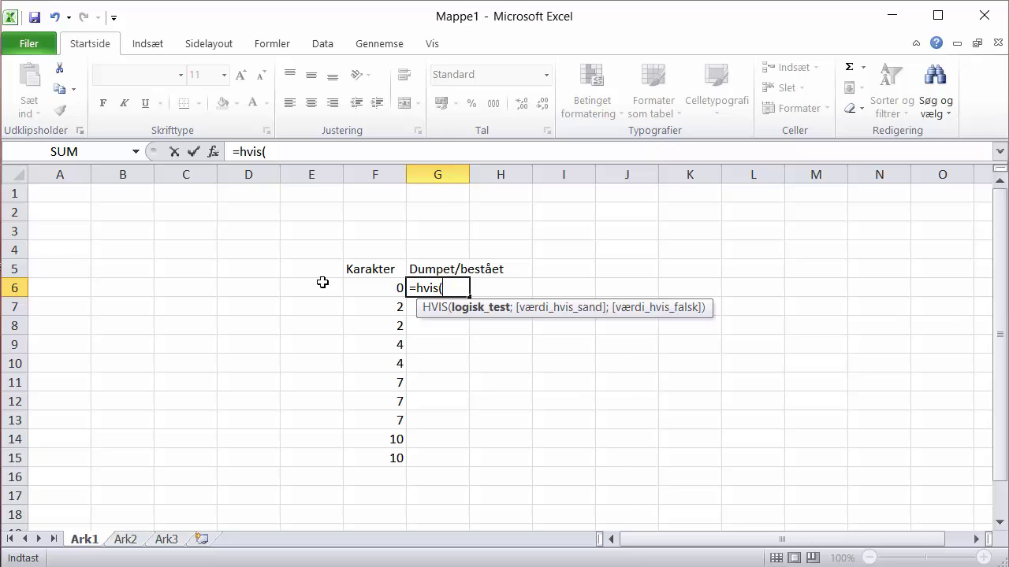
text(F6)
text(>)
text(4)
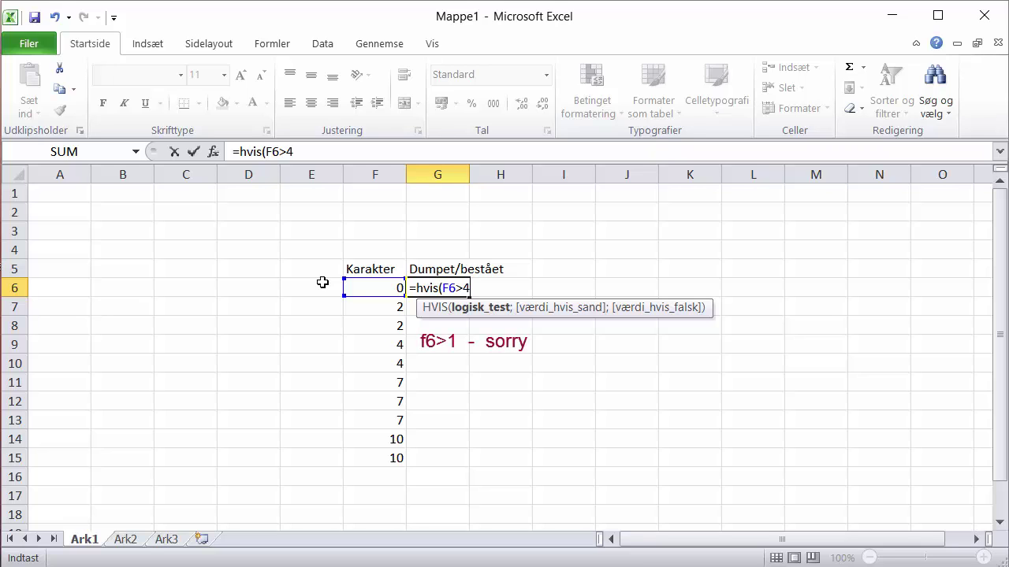
text(;)
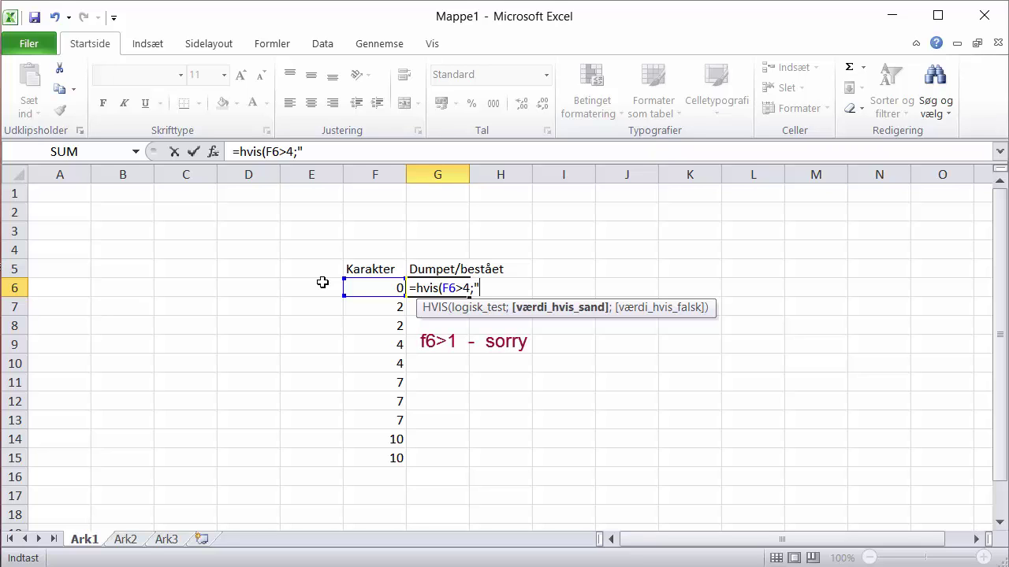
text(Best)
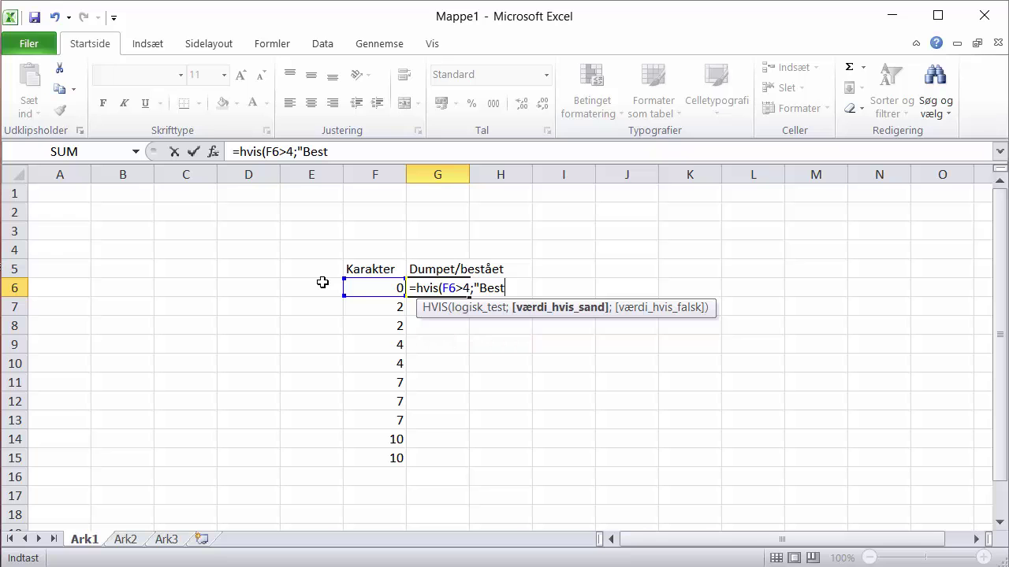
text(ået)
text(;)
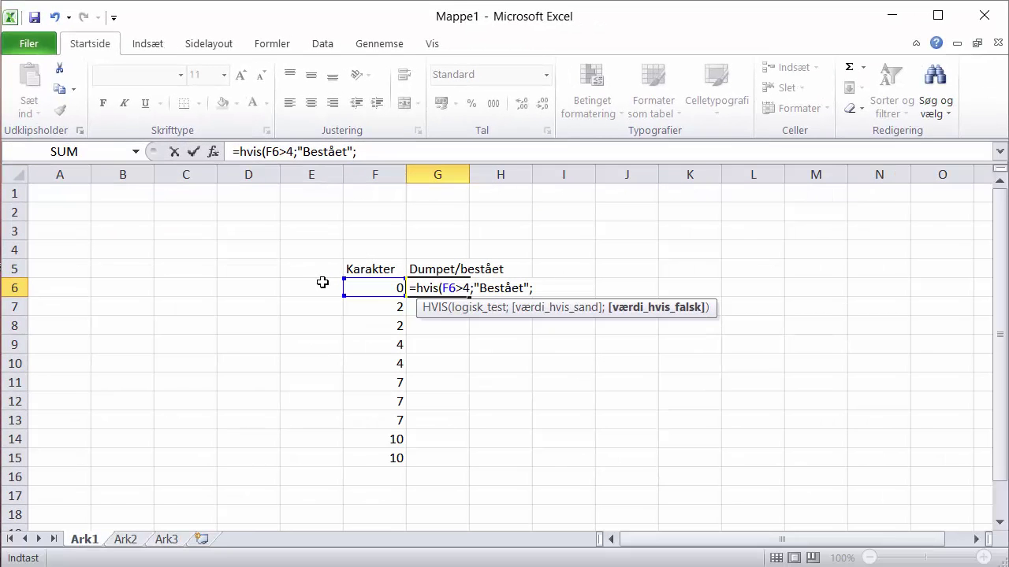
text("Dumpet"))
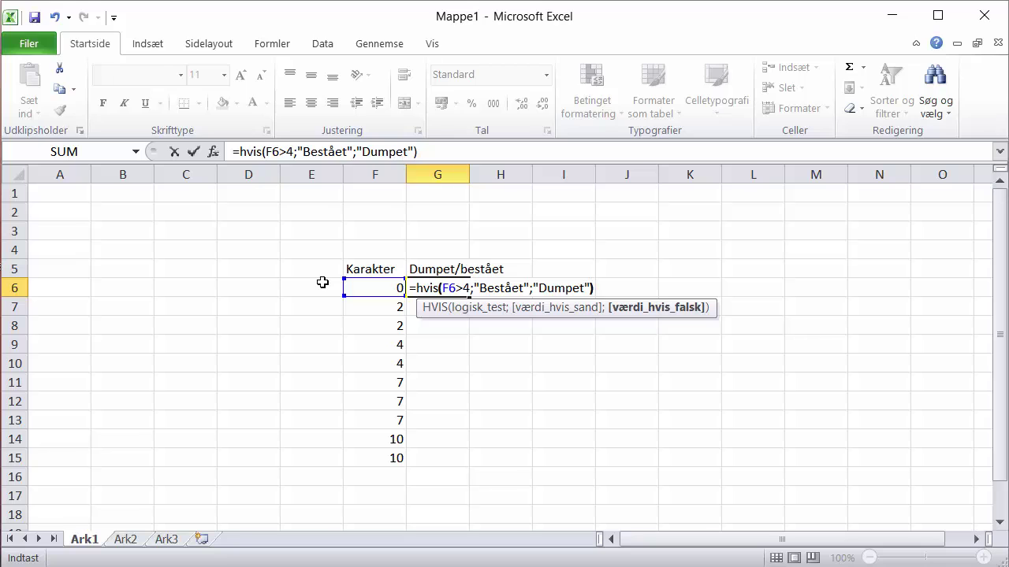
key(Return)
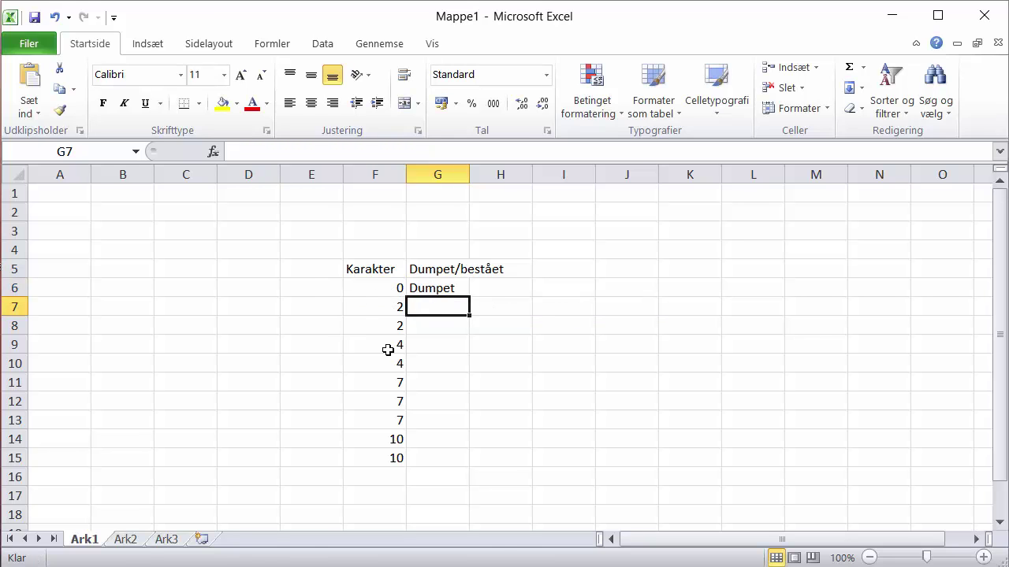
Step: Fill the G6 pass/fail formula down to G15 so grades 7 and 10 read Bestået
click(438, 289)
drag(470, 297, 470, 465)
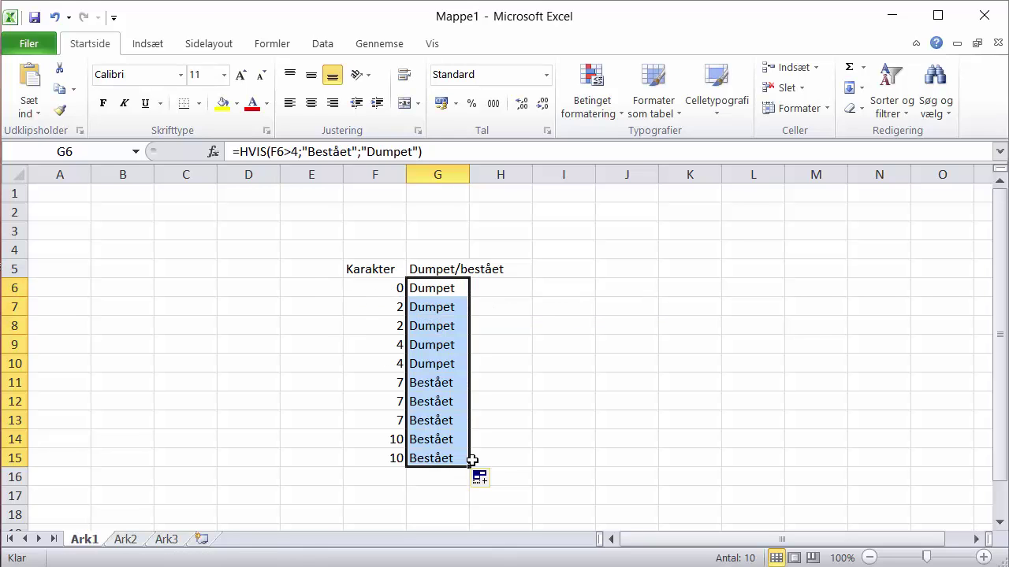
click(522, 456)
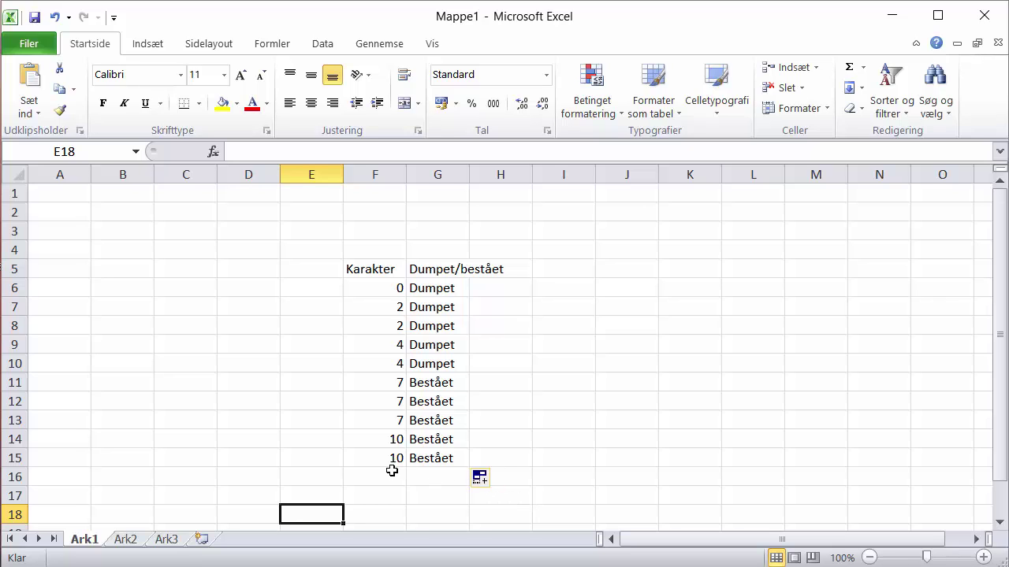
Step: Replace G6's Bestået result with a nested HVIS(F6>7;"tillykke Bestået";"Bestået")
click(437, 287)
click(308, 152)
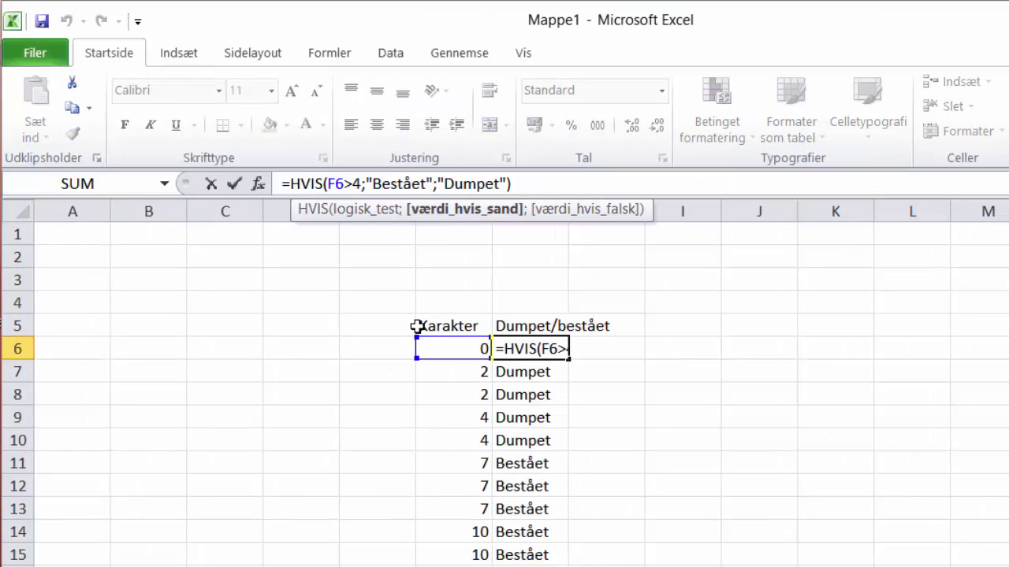
key(Right)
key(Right)
key(Right)
key(Delete)
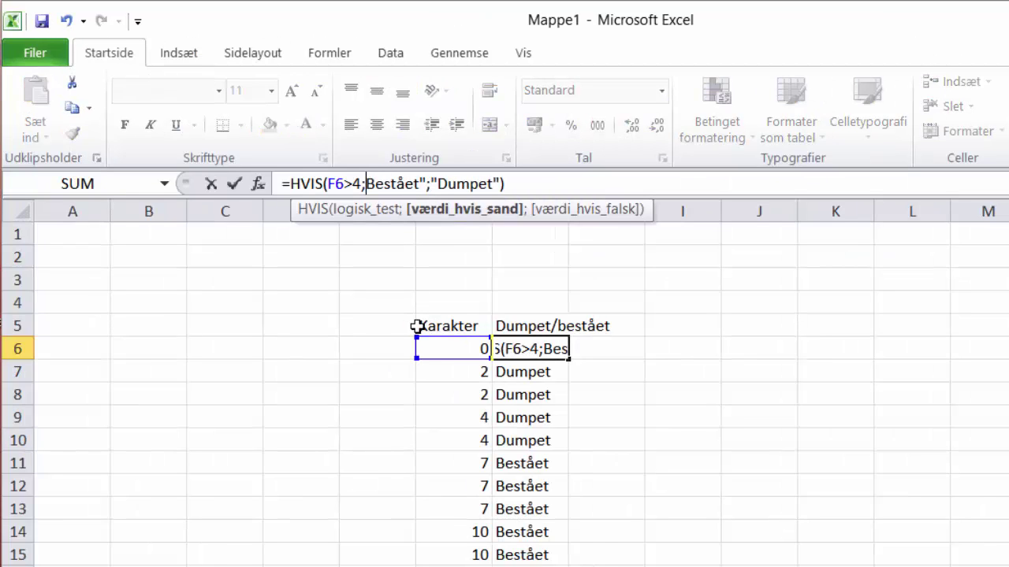
key(Delete)
key(Delete)
key(Delete)
key(Delete)
key(Delete)
key(Delete)
key(Delete)
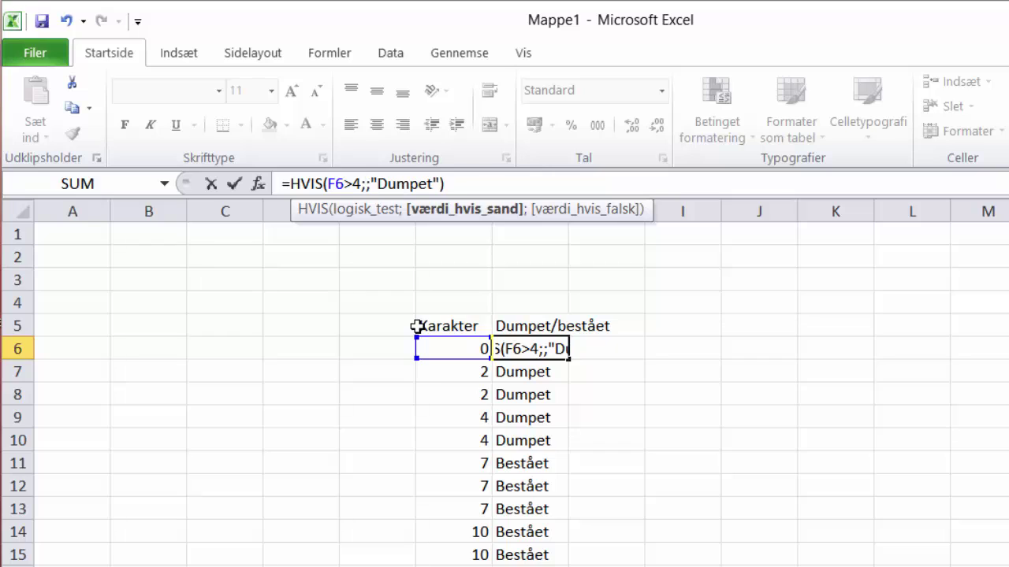
text(())
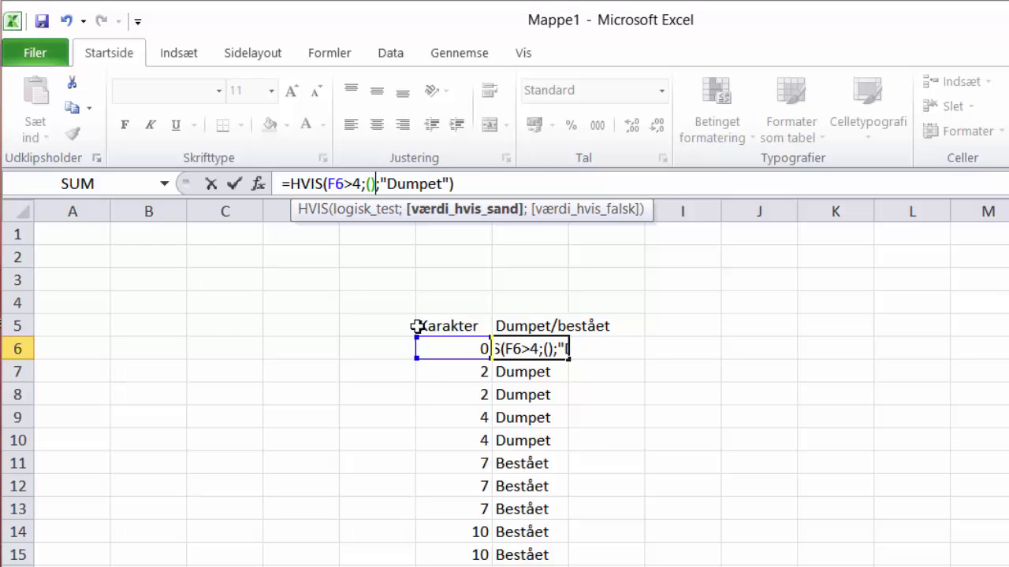
key(Left)
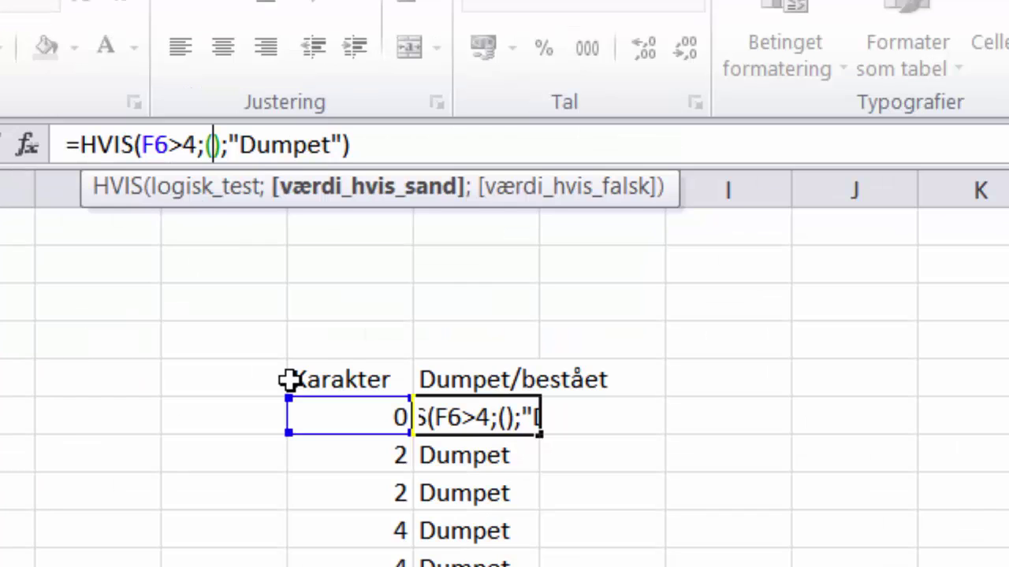
text(hvi)
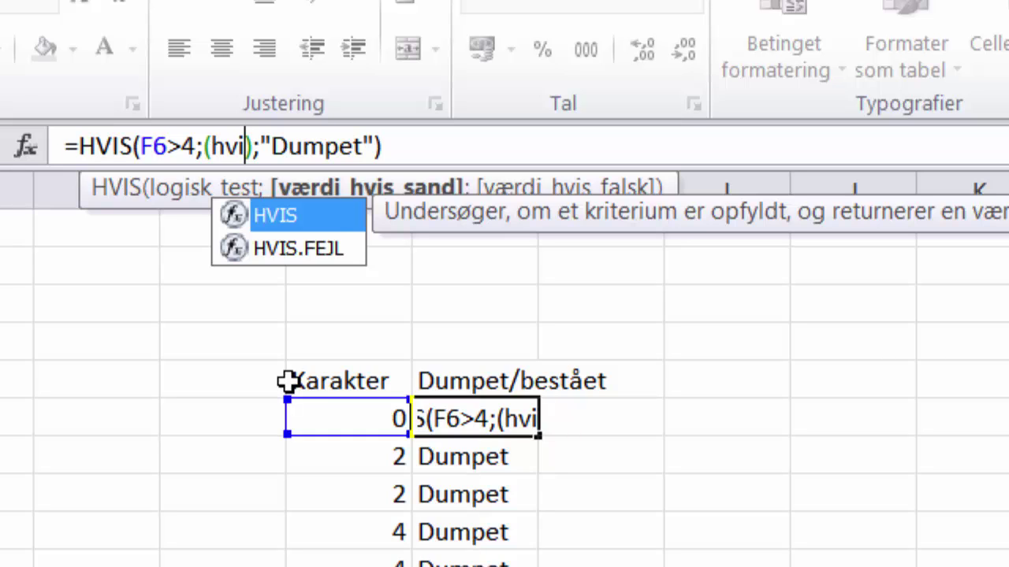
text(s(f)
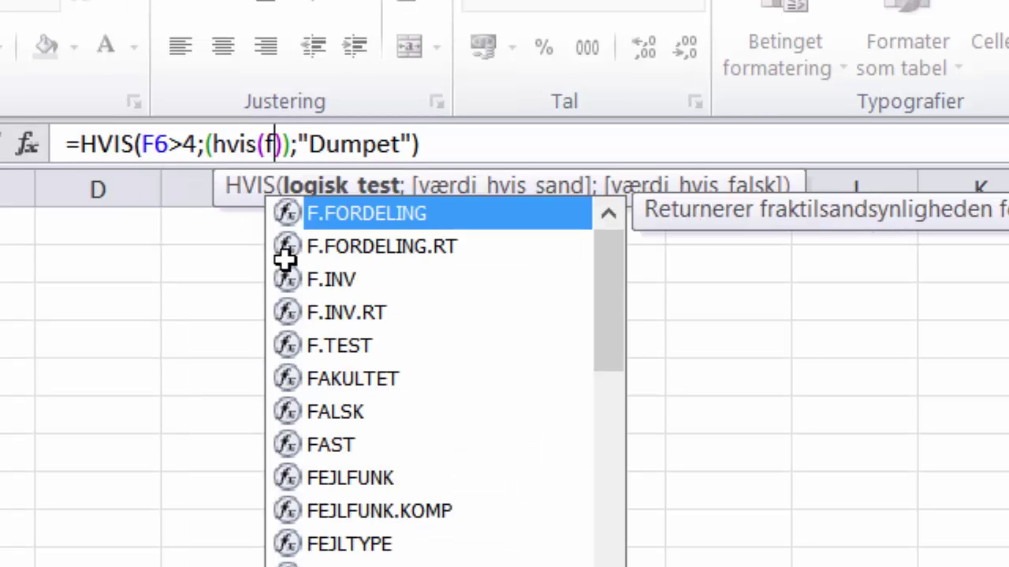
text(6)
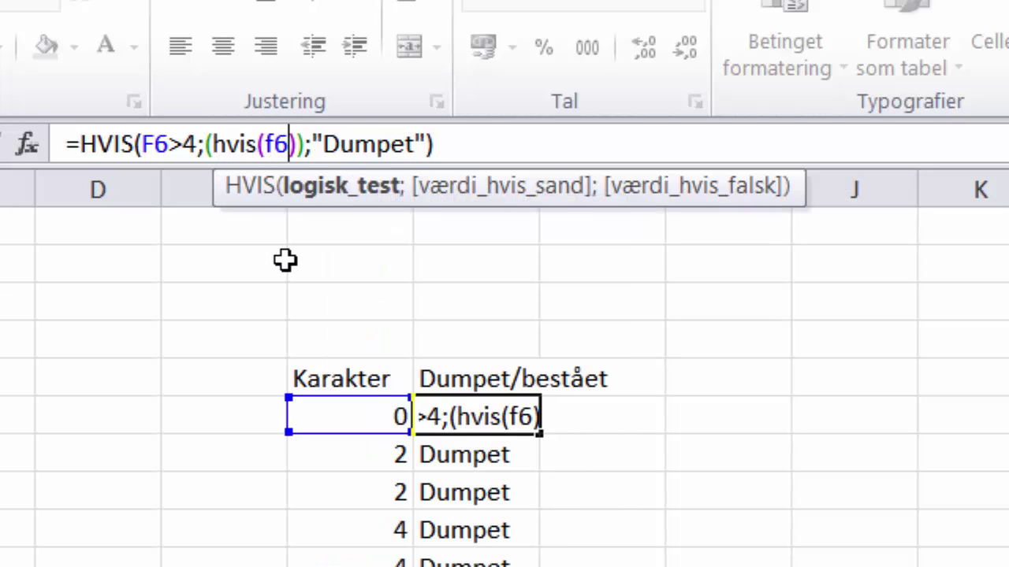
text(>7)
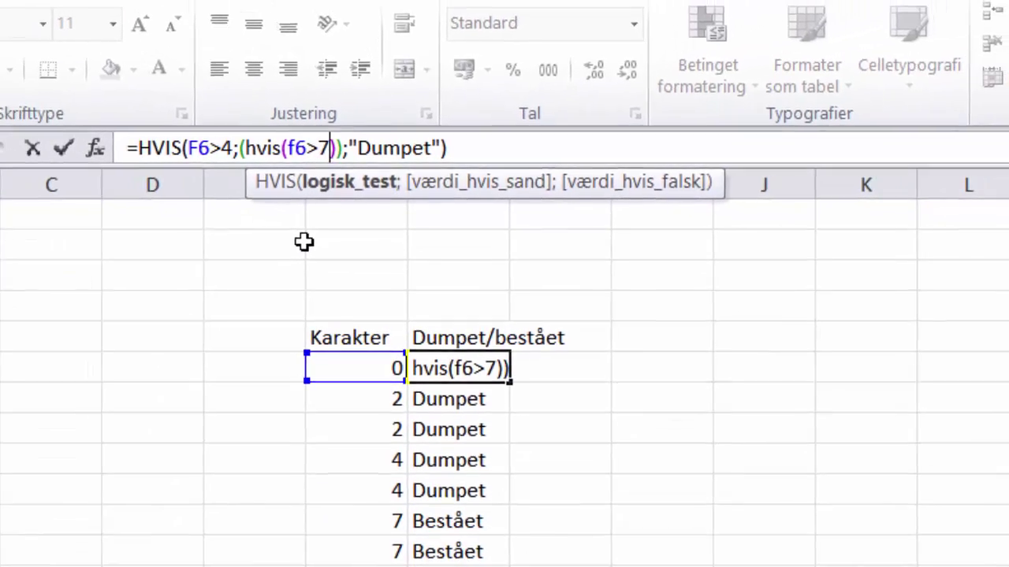
text(;)
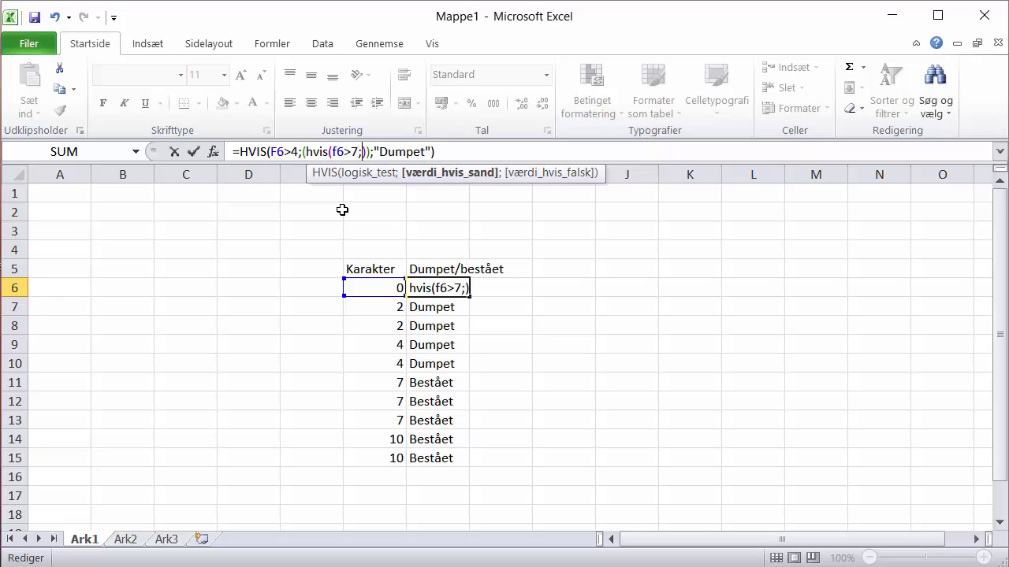
text("tillykke Bestået")
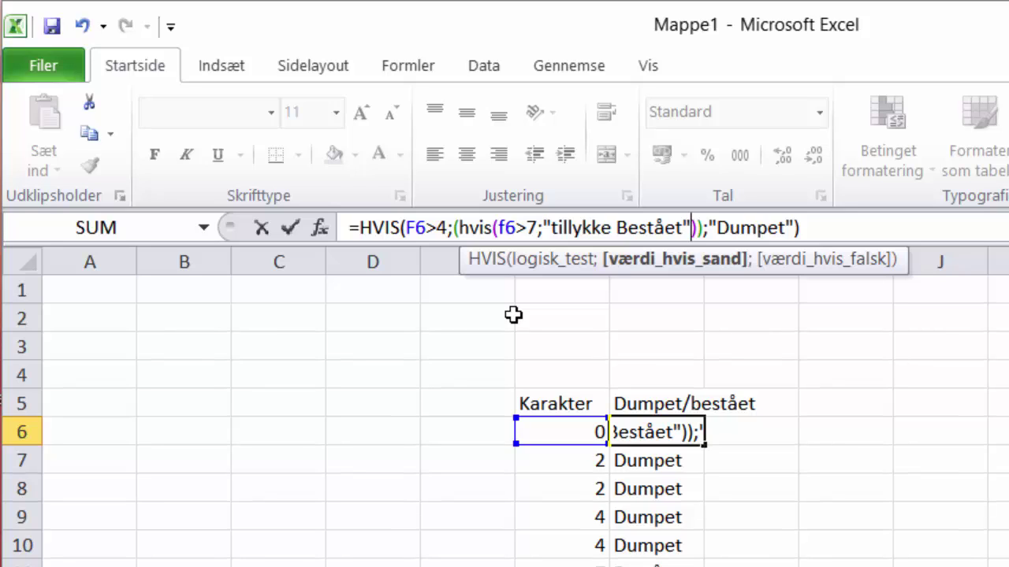
text(;)
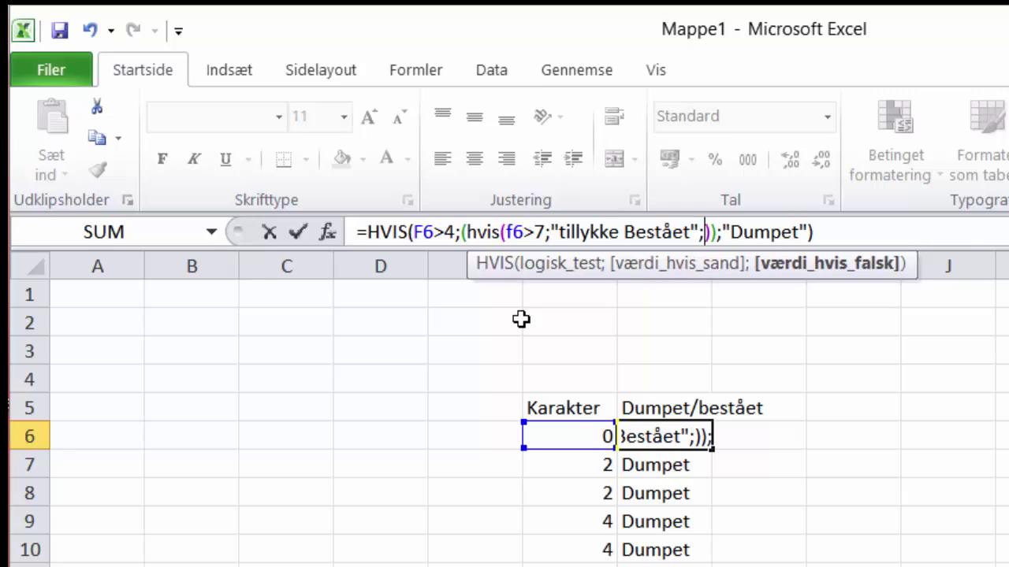
text("Bestået")
key(ctrl+Return)
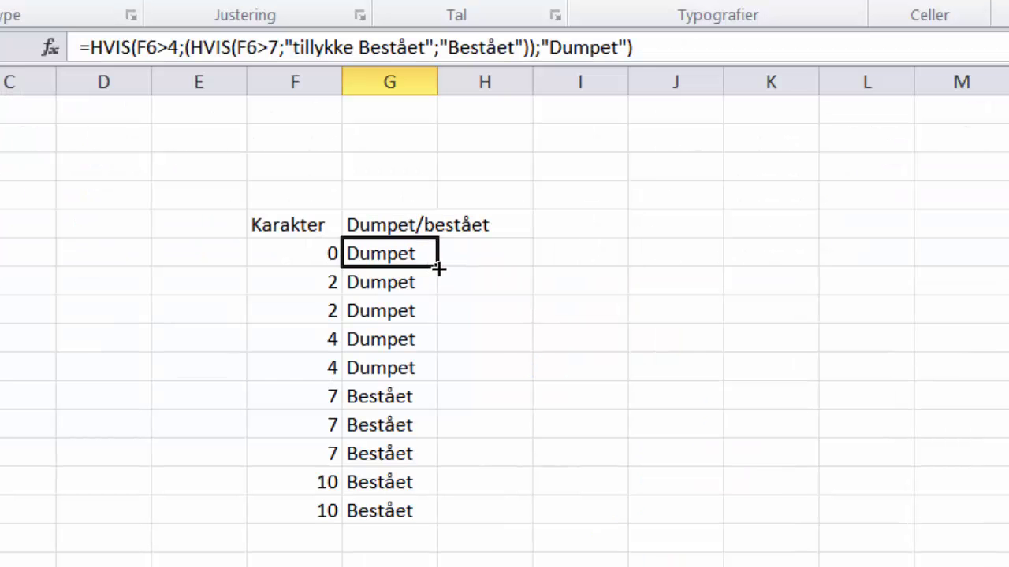
Step: Fill the nested formula down to G15 and add grade 12 in F16, labelled tillykke Bestået
drag(438, 268, 444, 513)
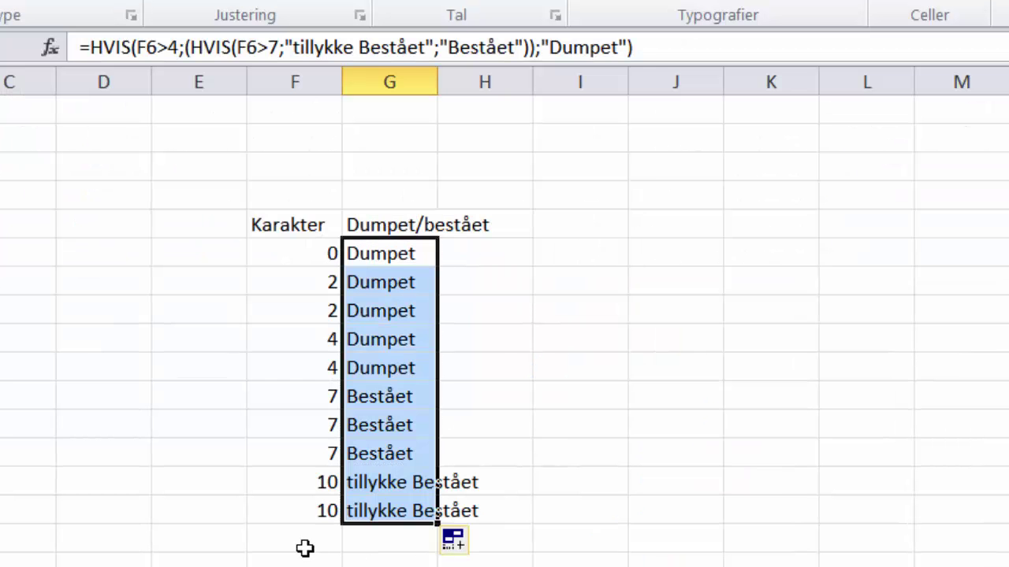
click(330, 540)
text(12)
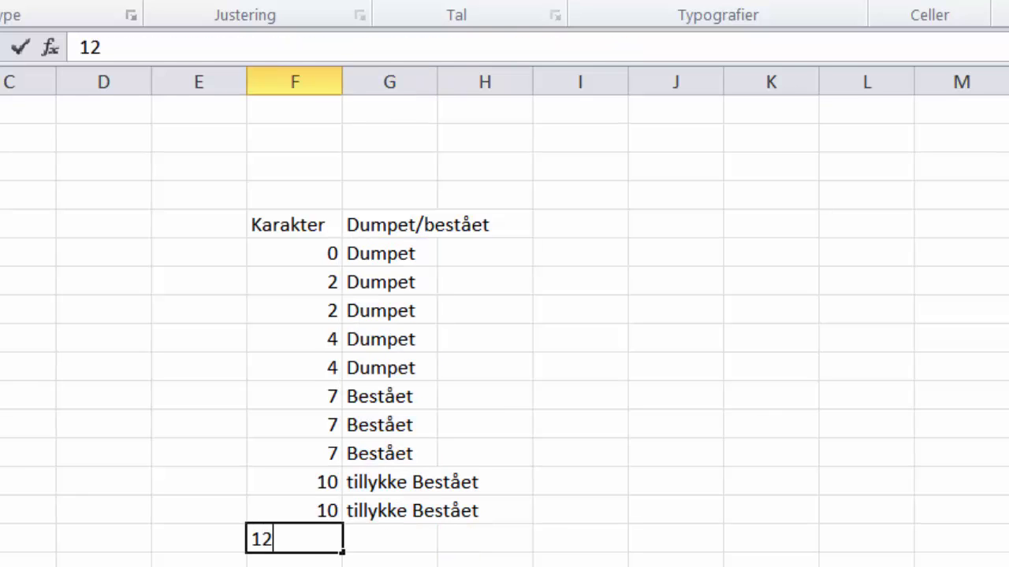
key(Tab)
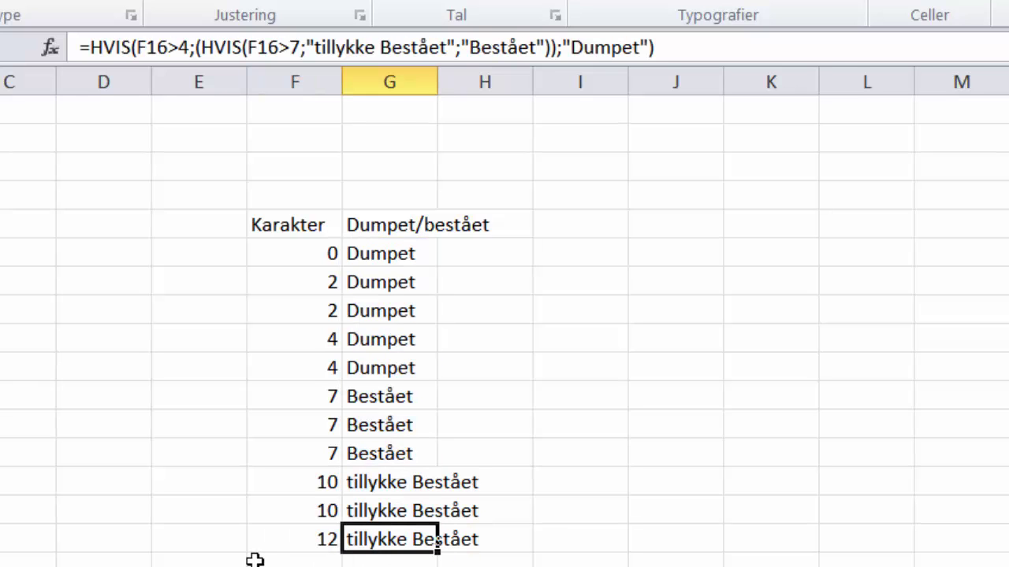
click(597, 485)
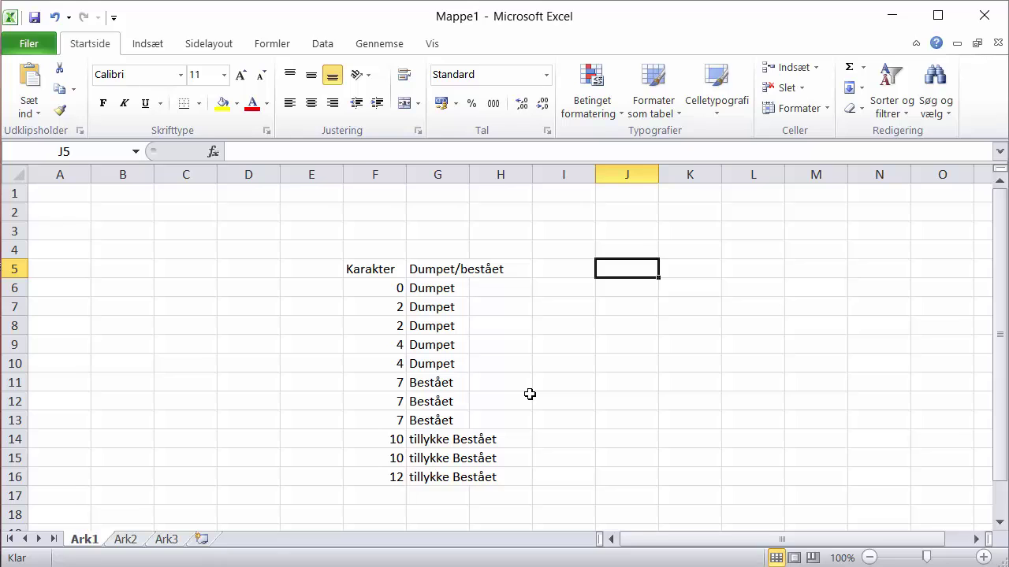
Step: Enter ja/nej answers in J5:J12 and fill =HVIS(J5="ja";1;0) down K5:K12
text(ja)
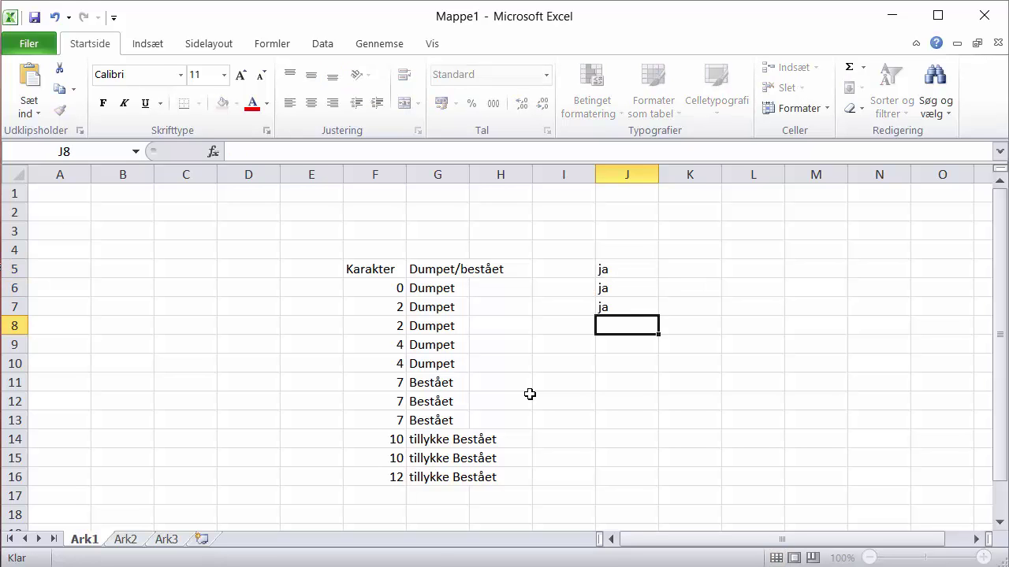
text( ja ja nej nej ja nej j)
key(Return)
text(=HVIS(J5="ja";1;0))
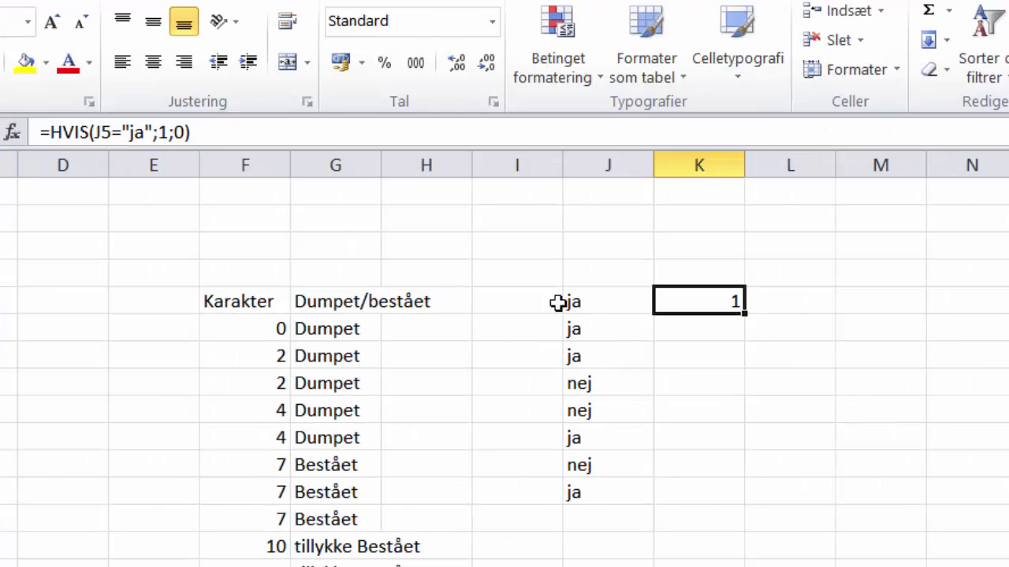
click(603, 306)
click(686, 304)
drag(743, 312, 740, 490)
Step: Total the 1/0 values with =SUM(K5:K12) in K13, giving 5 ja answers
click(546, 540)
key(Up)
key(Right)
key(Right)
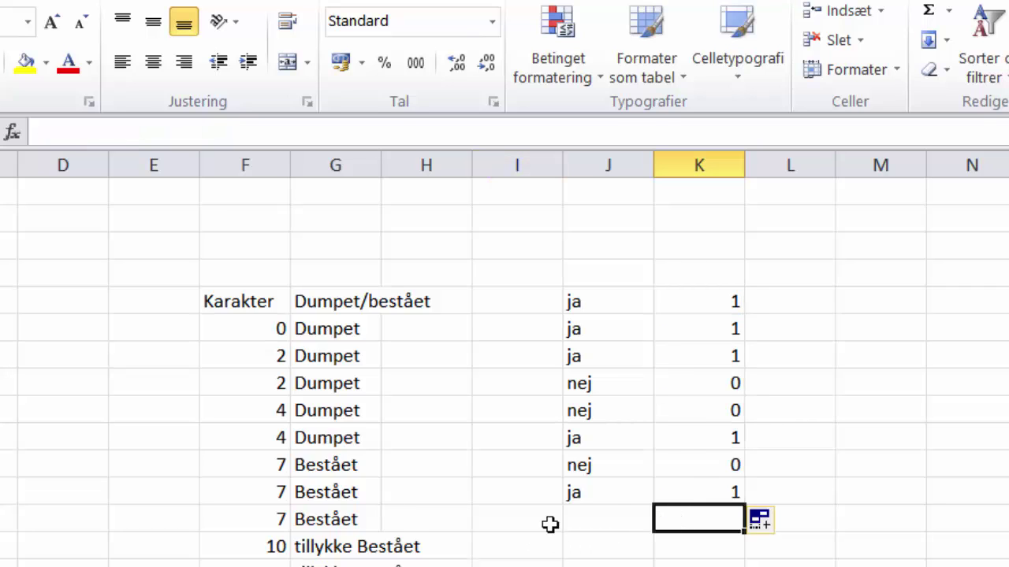
click(928, 9)
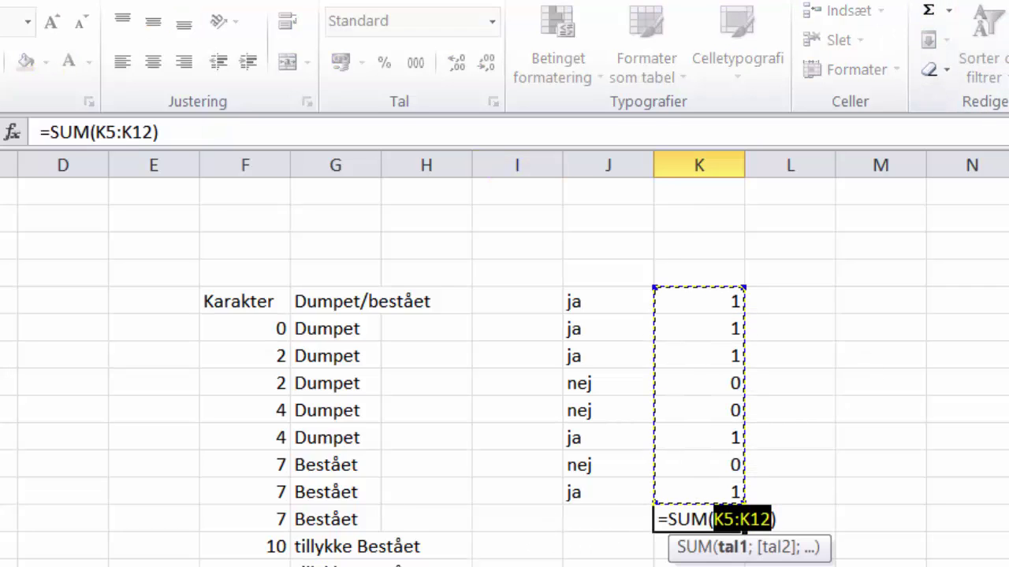
key(Return)
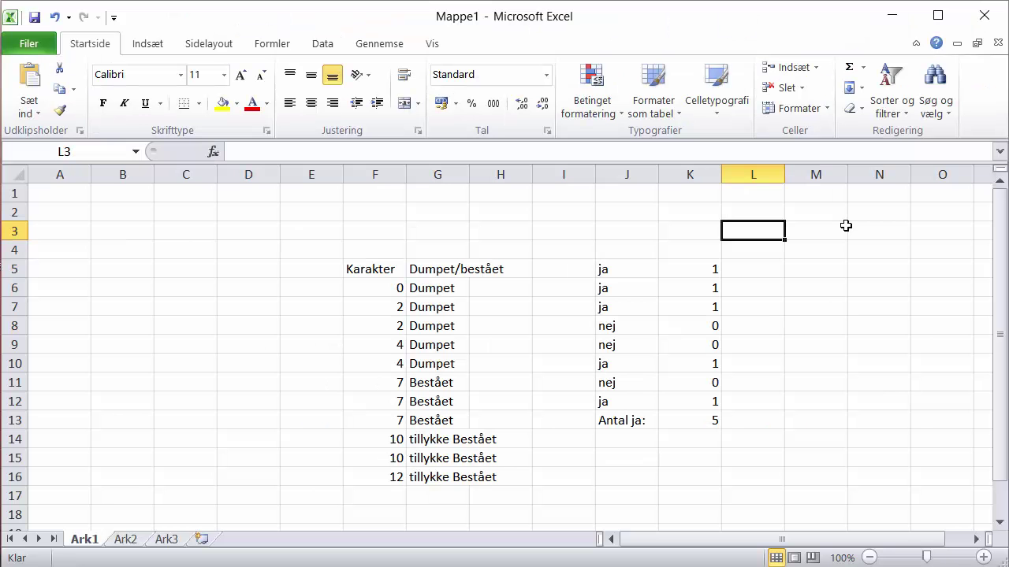
click(812, 266)
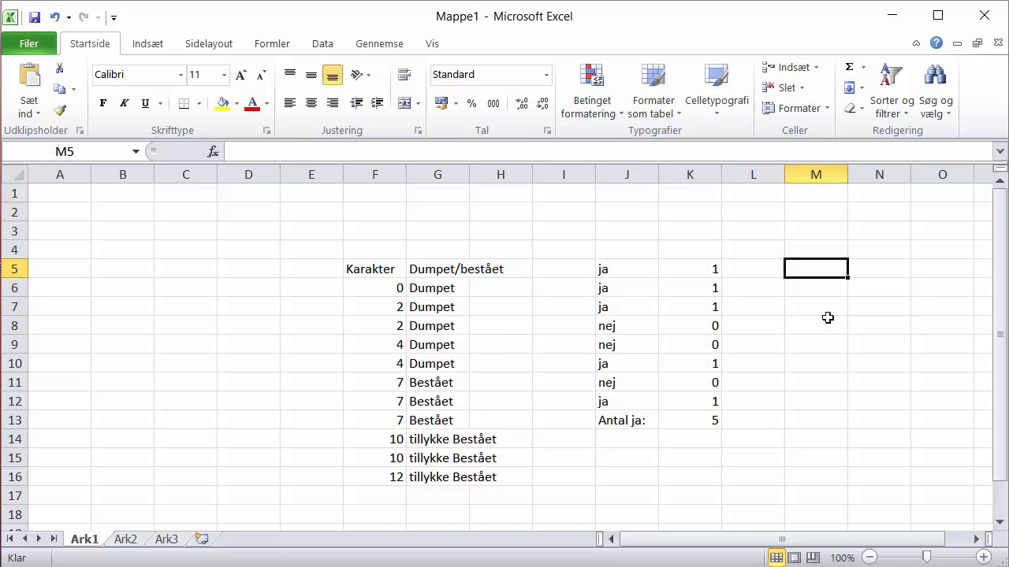
Step: Label M5 ja and count it in N5 with =TÆL.HVIS(J:J;M5), giving 5
text(ja)
key(Tab)
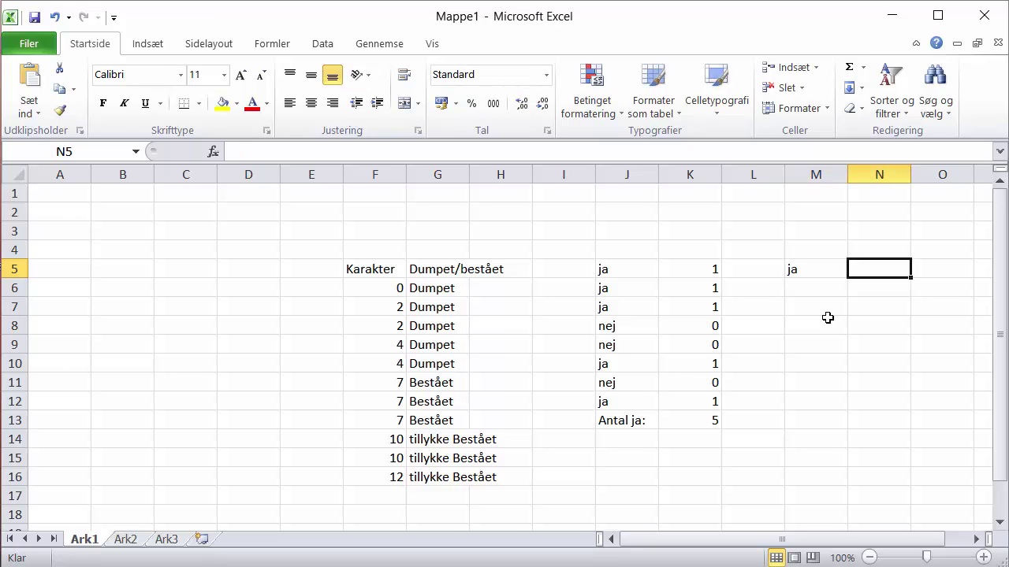
text(=tæl)
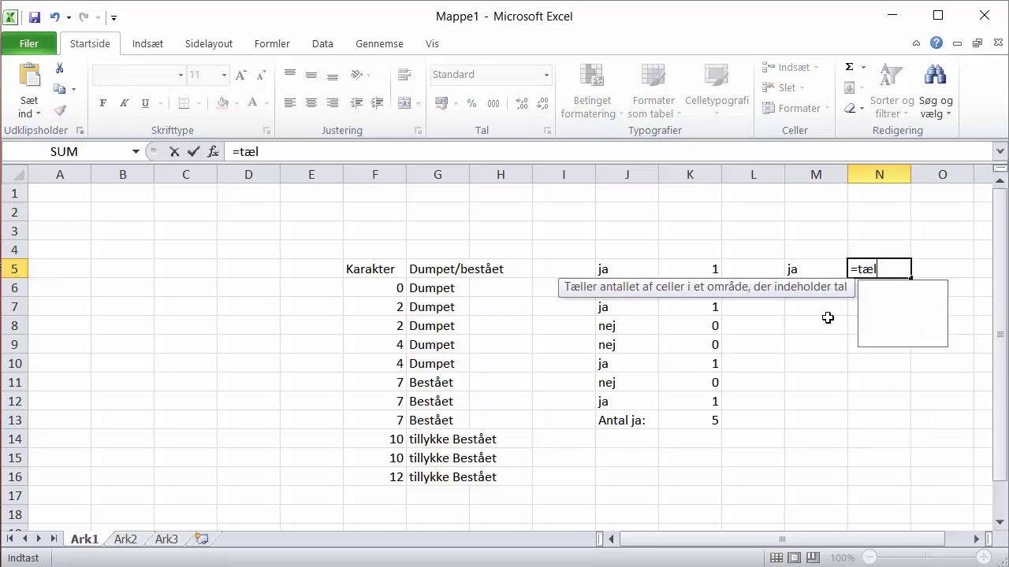
text(.hvis(j:j)
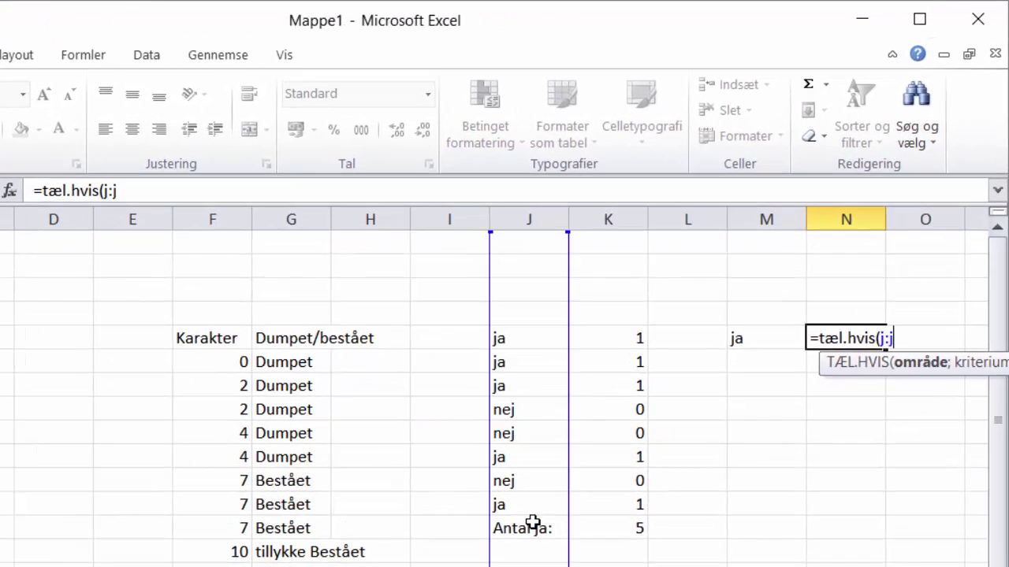
text(;m)
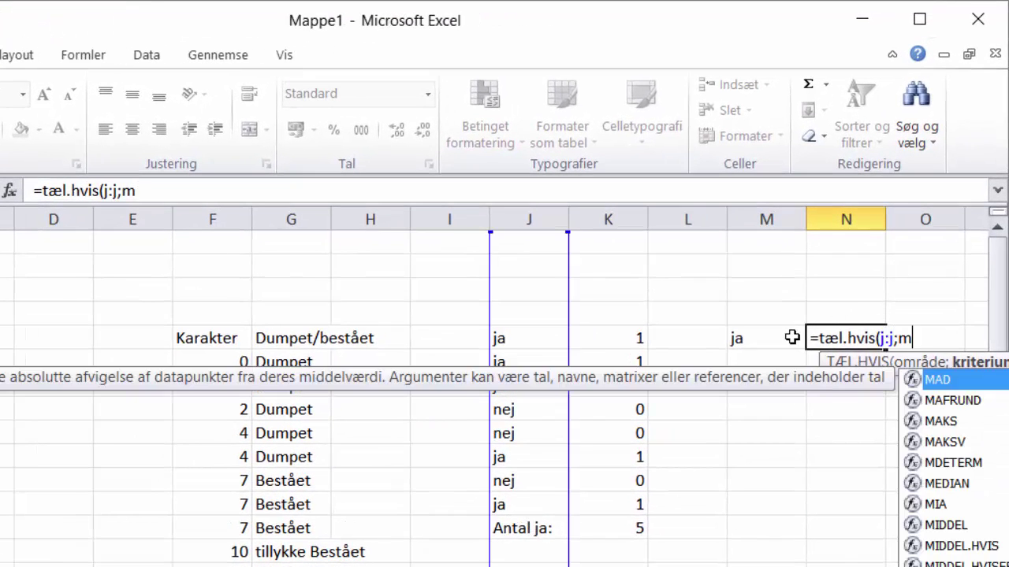
text(5))
key(Return)
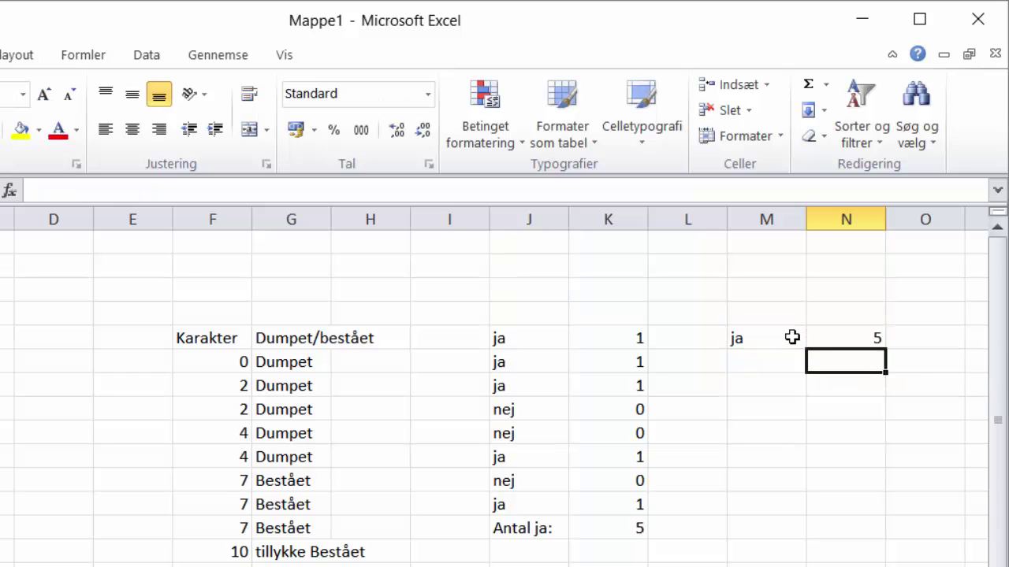
Step: Label M6 nej and copy the count formula into N6 as =TÆL.HVIS(J:J;M6)
click(777, 365)
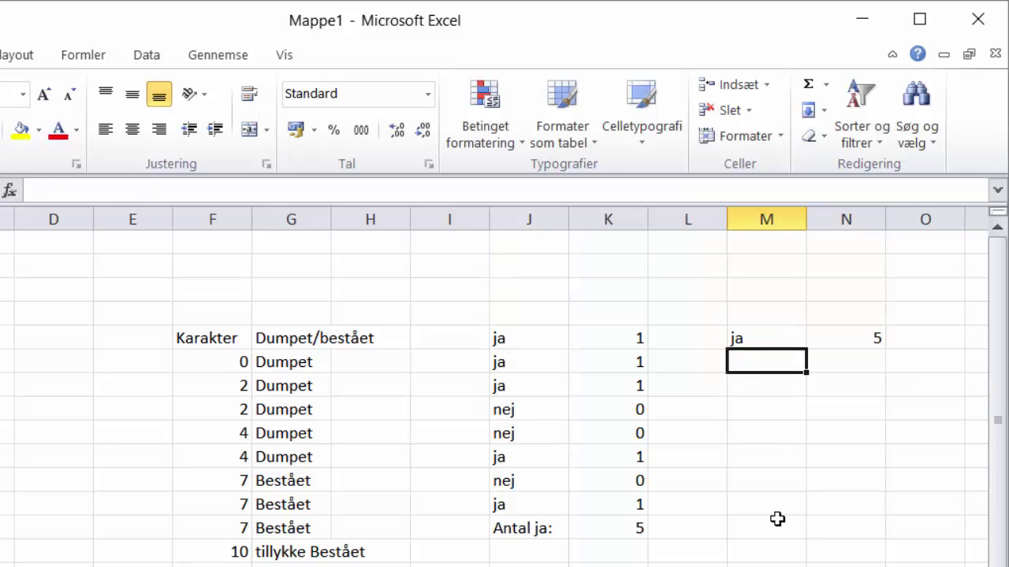
text(nej)
key(Tab)
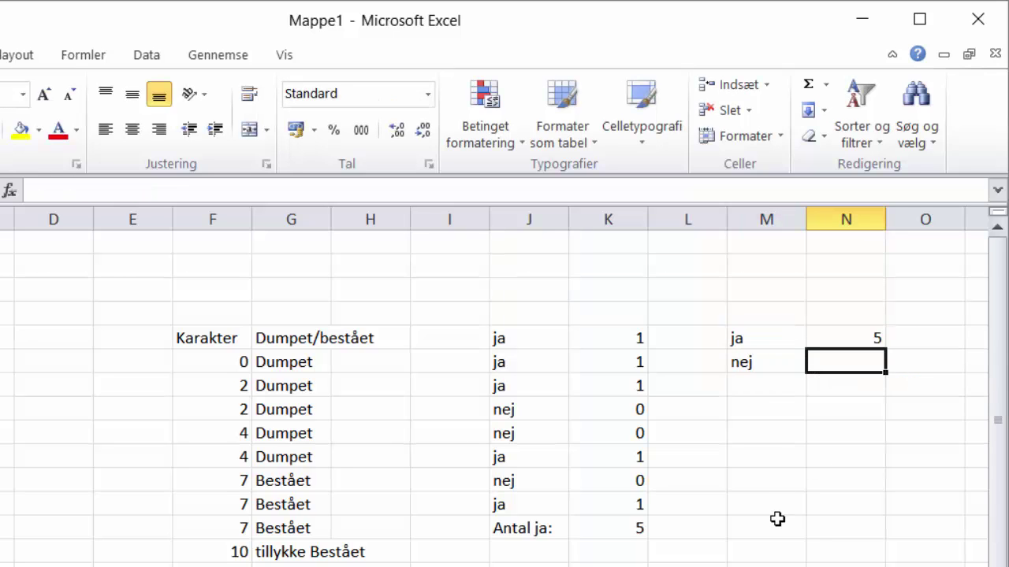
key(Up)
key(ctrl+c)
key(Down)
key(ctrl+v)
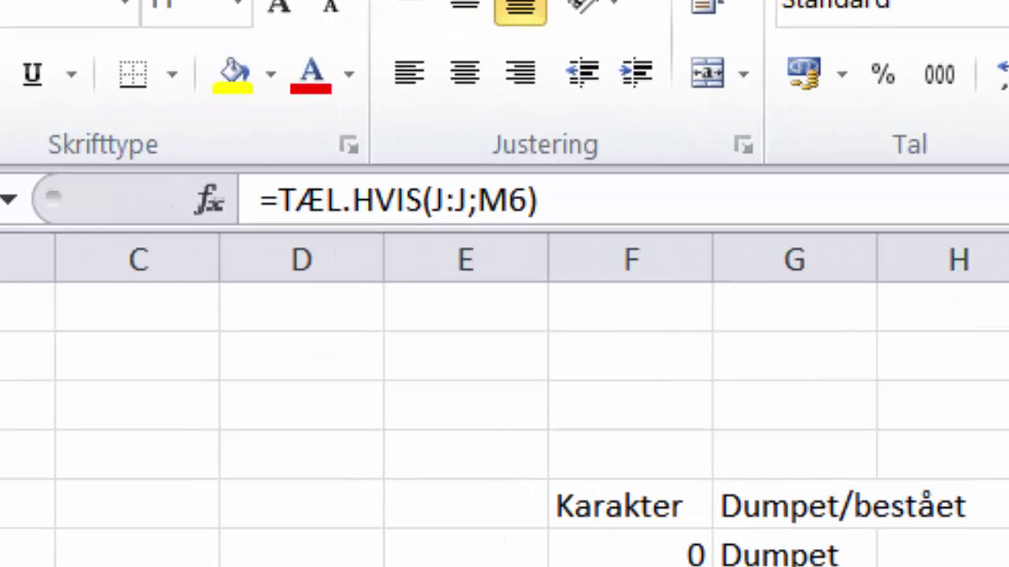